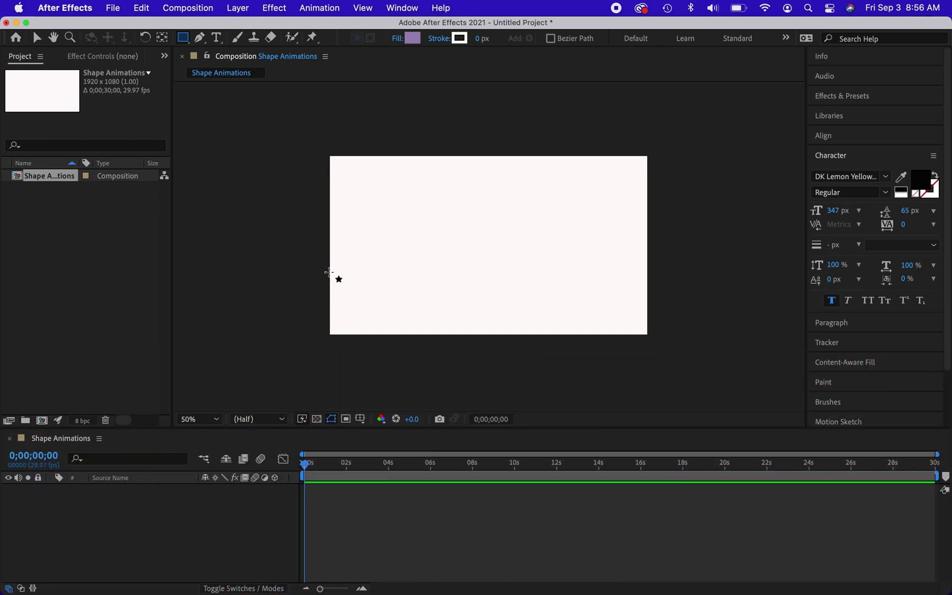
Draw a purple rectangle across the bottom of the comp, stretched to its right edge
left_click_drag(329, 272, 560, 308)
left_click_drag(632, 315, 648, 328)
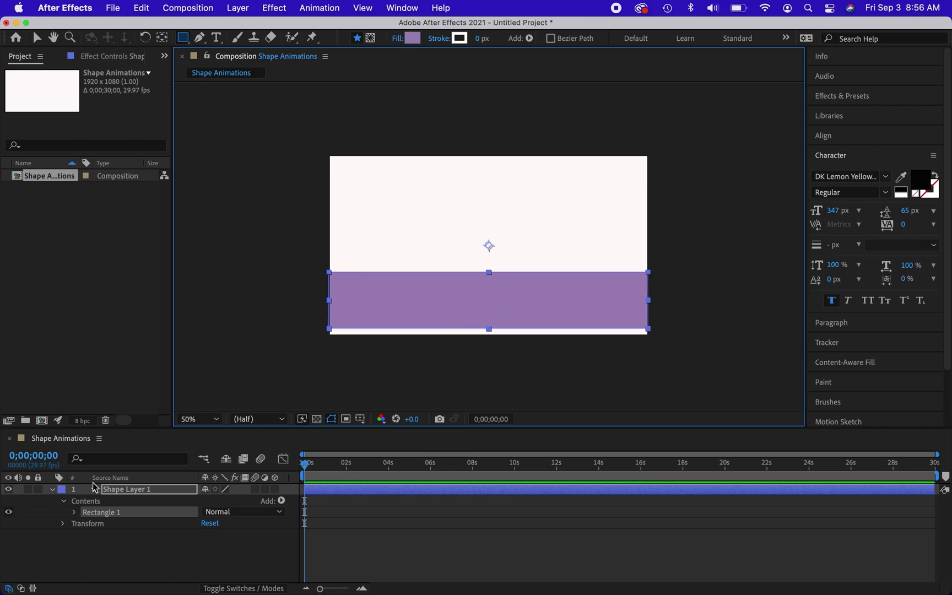
left_click(53, 489)
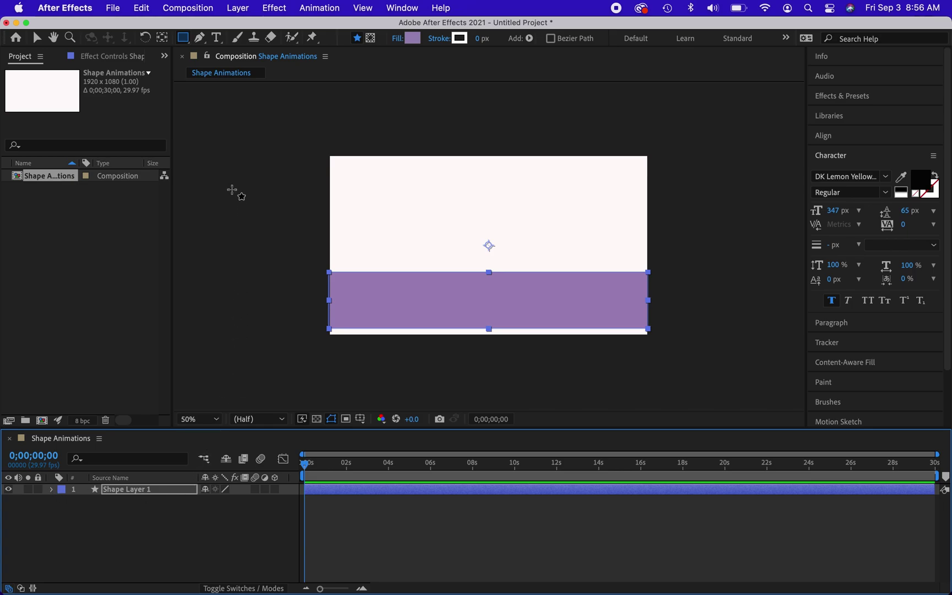
Create a 'LIQUID TEXT' text layer and centre it above the purple rectangle
left_click(217, 38)
left_click_drag(219, 39, 251, 38)
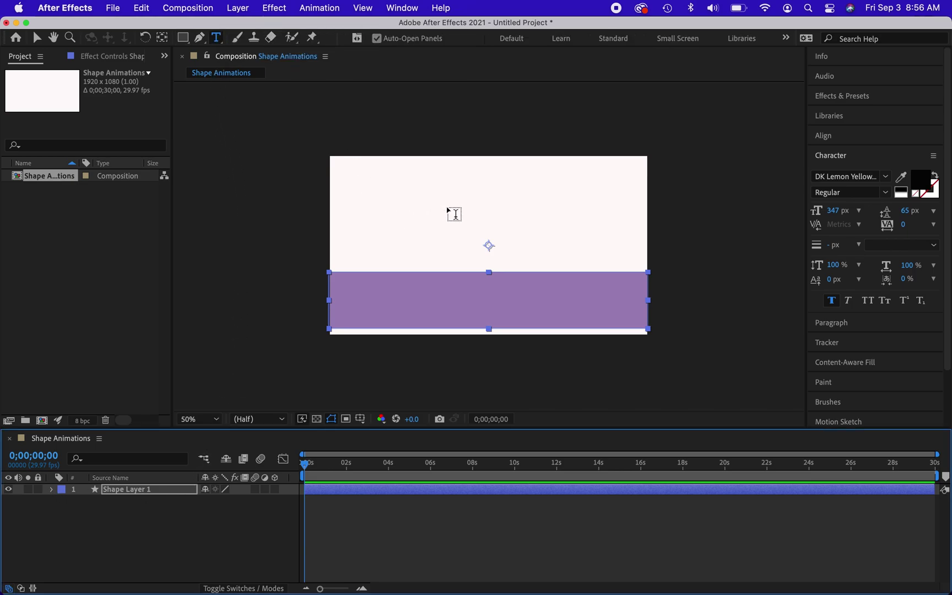
left_click(446, 207)
type("LIQ")
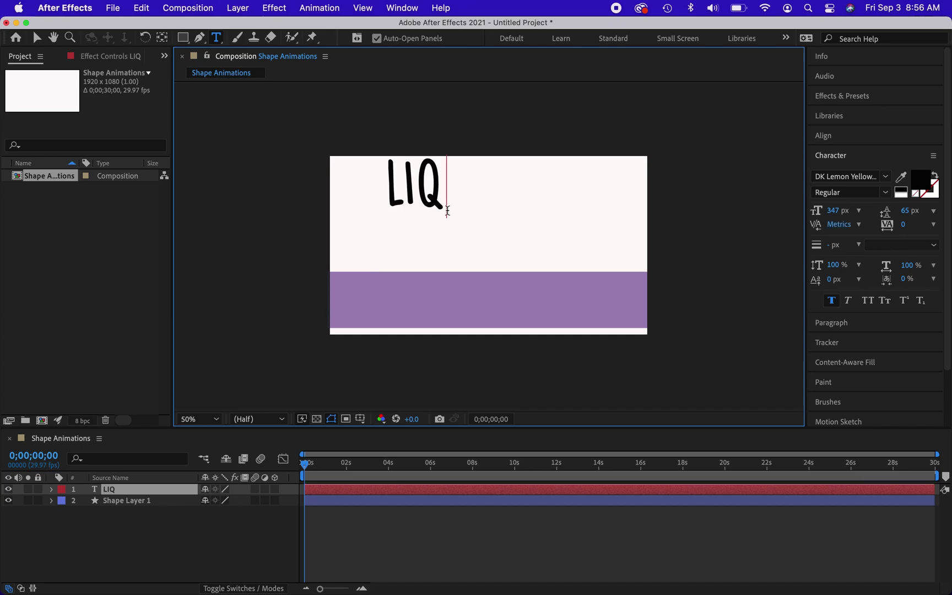
type("UID TEXT")
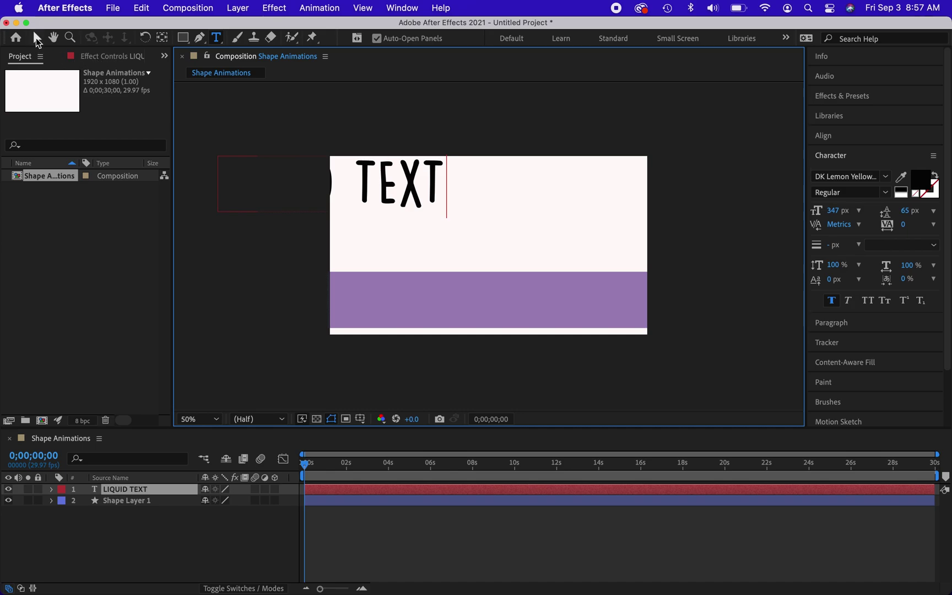
left_click(36, 37)
left_click_drag(405, 184, 567, 240)
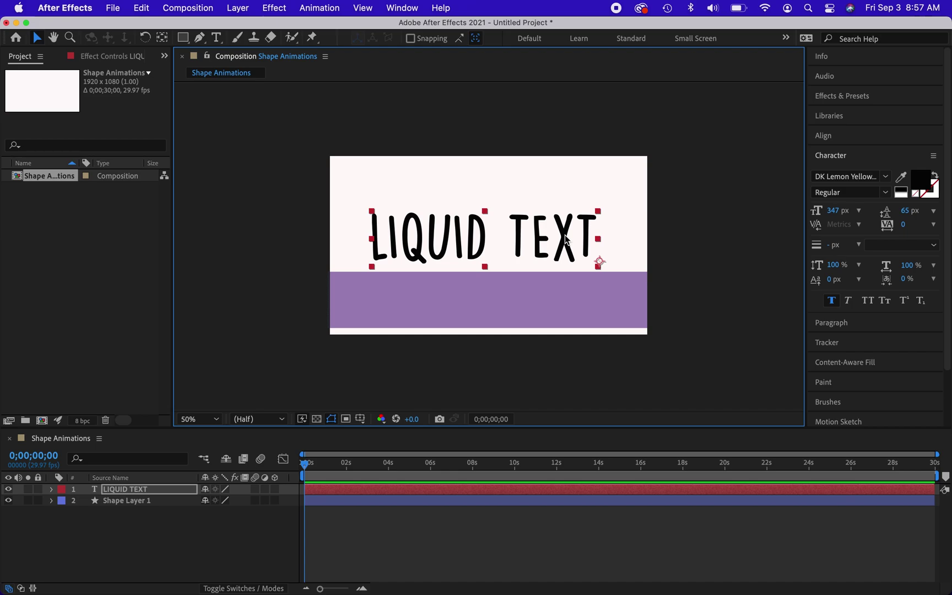
double_click(567, 240)
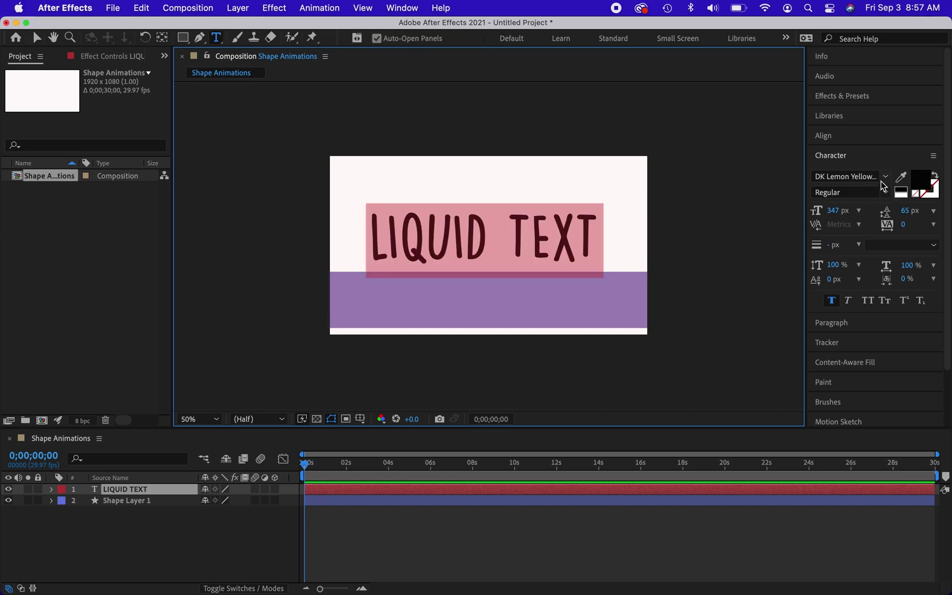
Set LIQUID TEXT to Erstwhile DEMO at 369 px and nudge it slightly higher
left_click(885, 176)
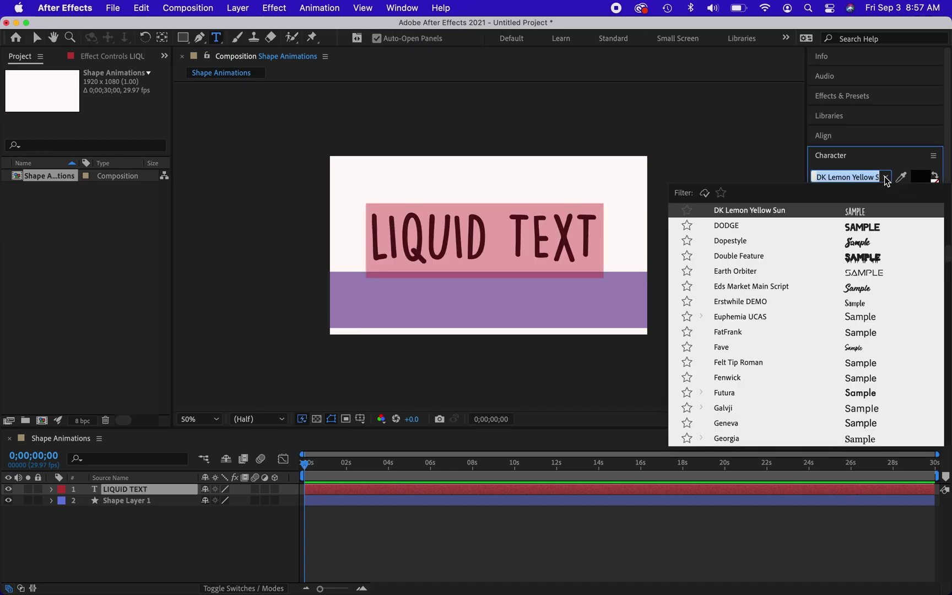
left_click(869, 233)
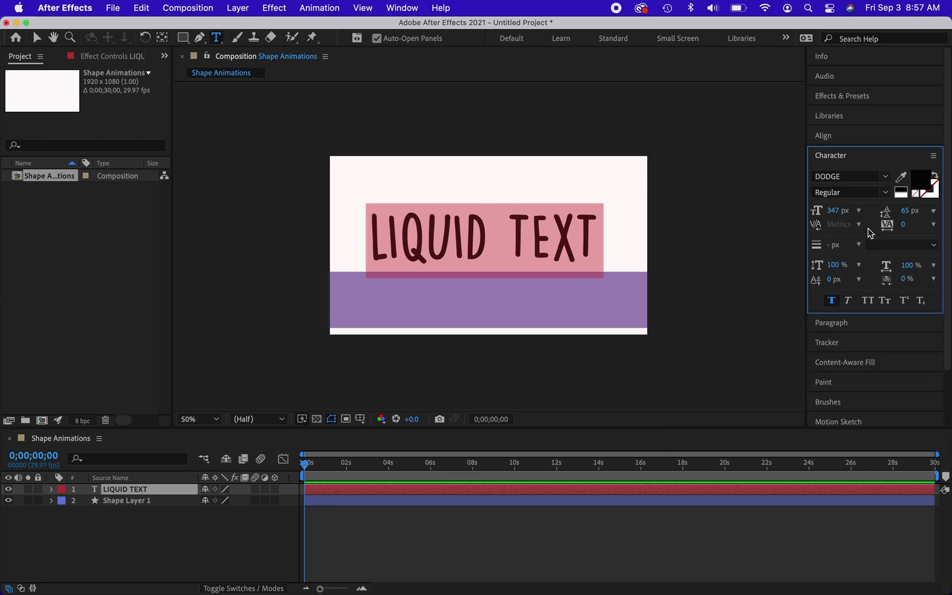
left_click(885, 177)
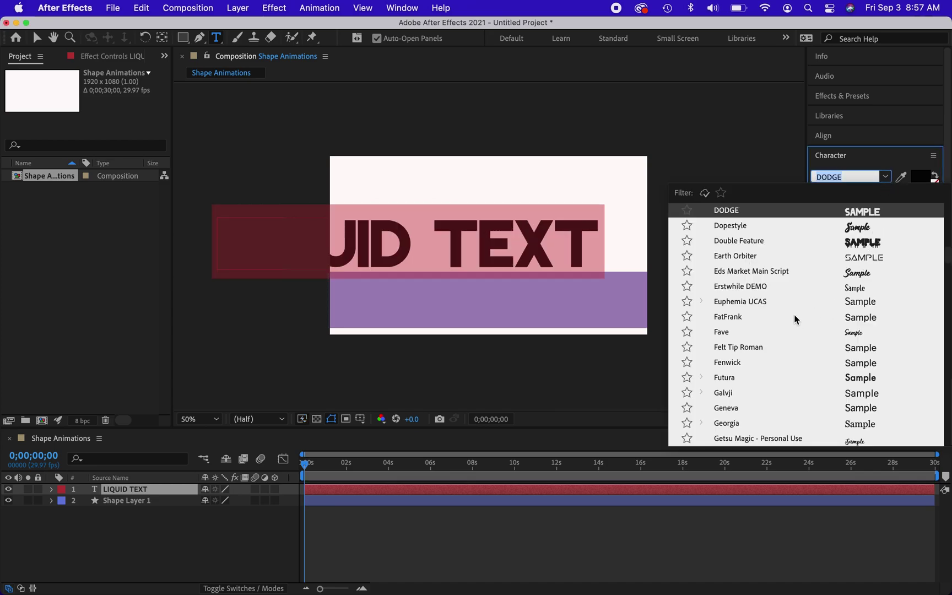
left_click(754, 287)
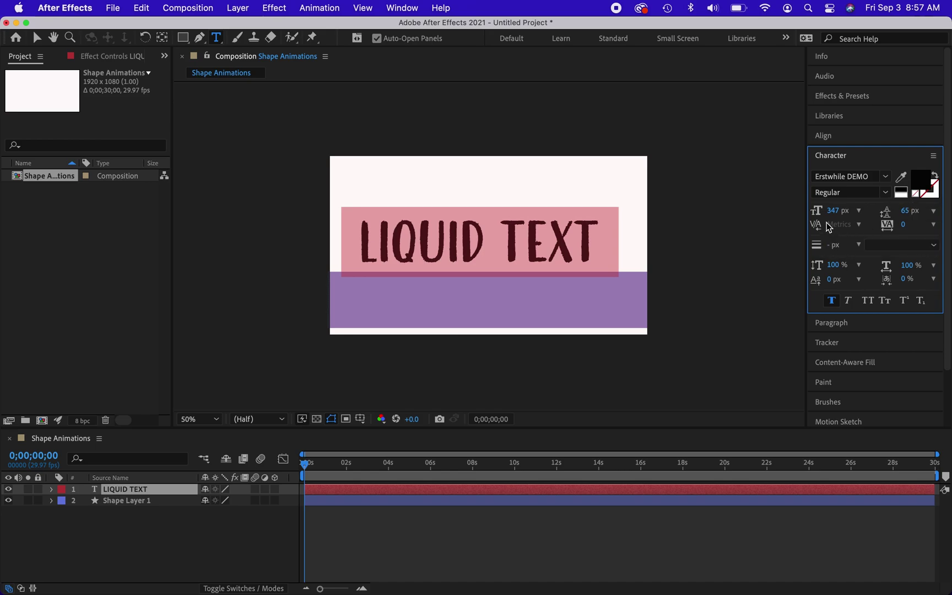
left_click_drag(833, 210, 851, 210)
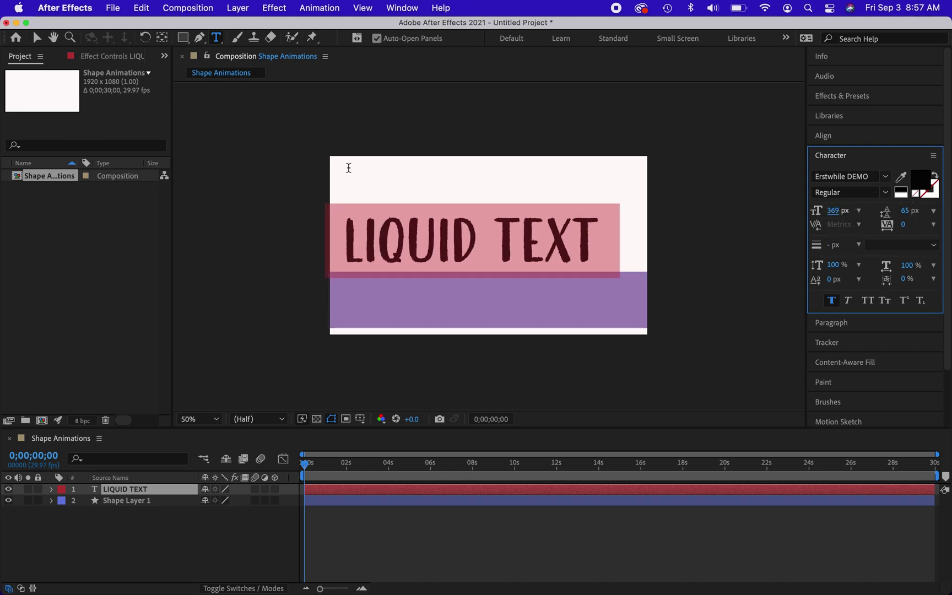
left_click(36, 38)
left_click_drag(472, 238, 479, 221)
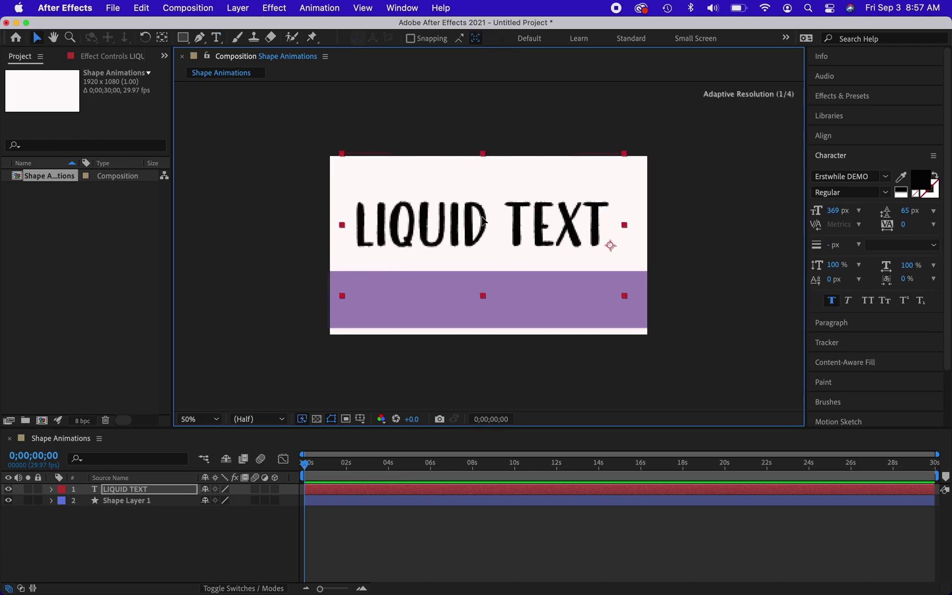
Search 'turb' in Effects & Presets and drop Turbulent Displace onto Shape Layer 1
left_click(113, 506)
left_click(860, 96)
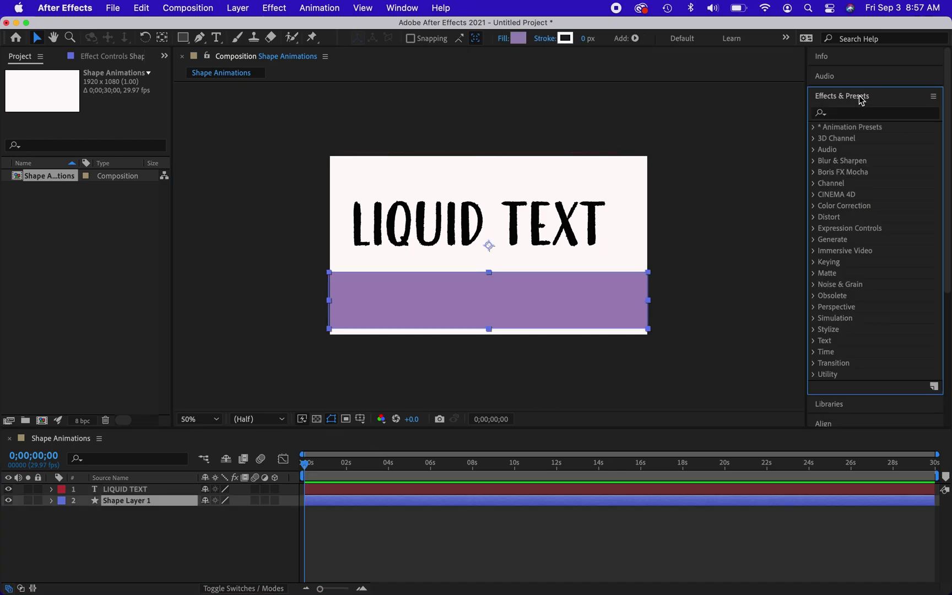
left_click(862, 113)
type("turb")
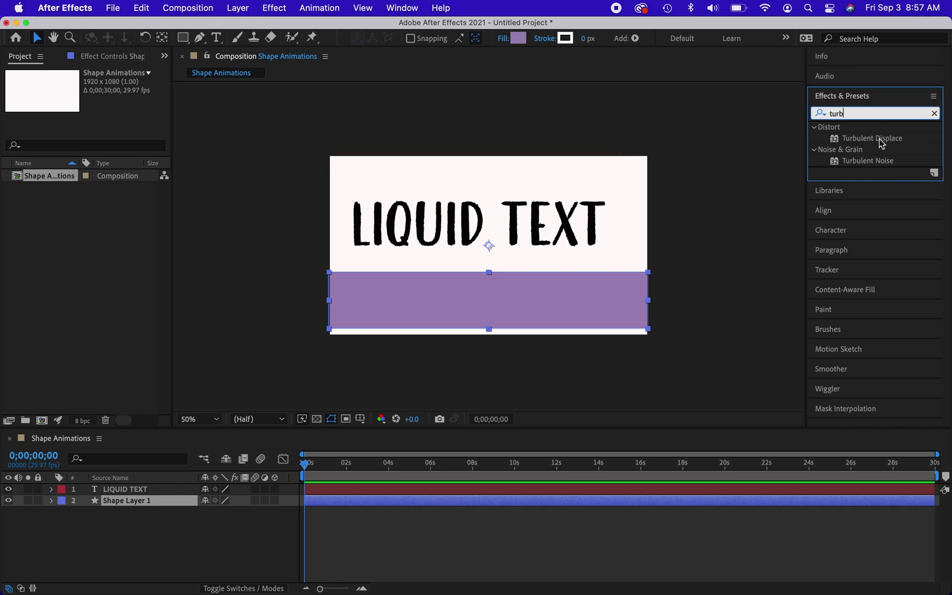
left_click(880, 139)
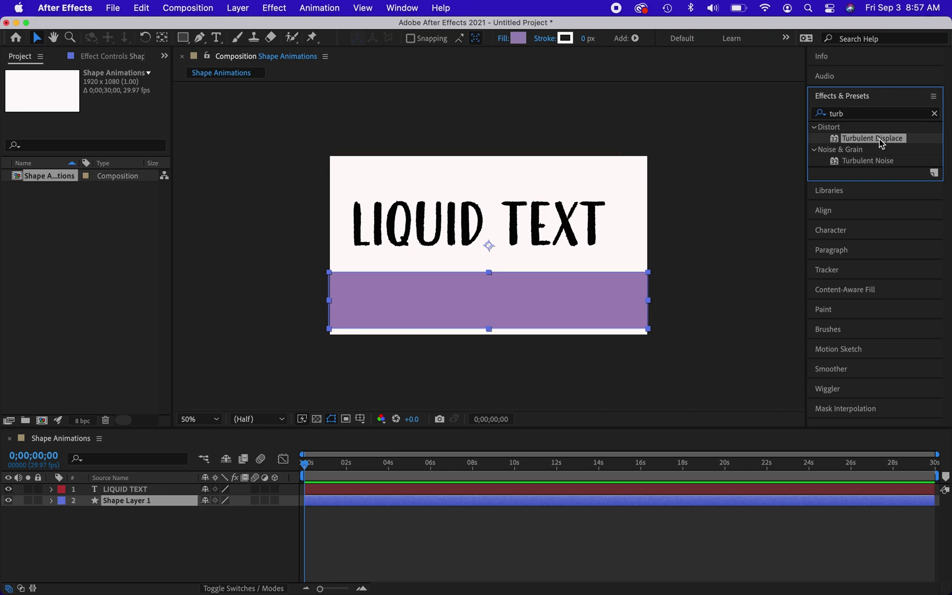
mouse_move(880, 140)
left_mouse_down()
mouse_move(786, 142)
mouse_move(633, 230)
mouse_move(561, 310)
left_mouse_up()
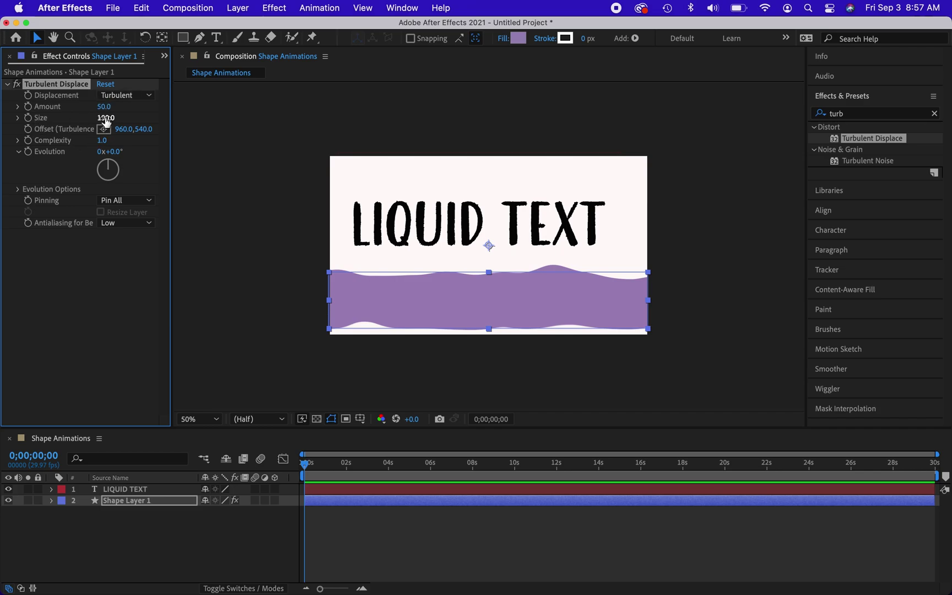
Set Turbulent Displace Size to 178 and Amount to 95
left_click_drag(106, 117, 156, 122)
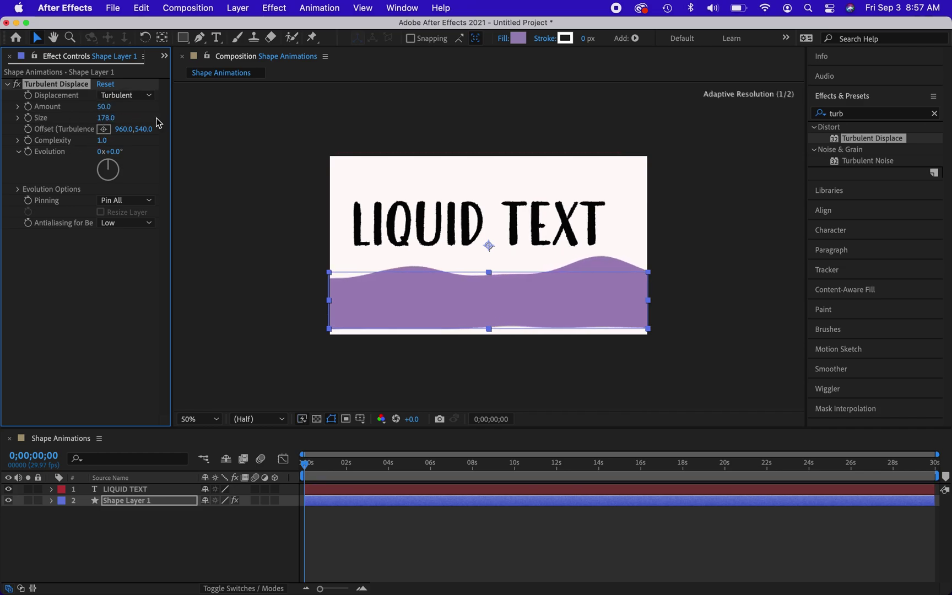
left_click_drag(98, 108, 136, 113)
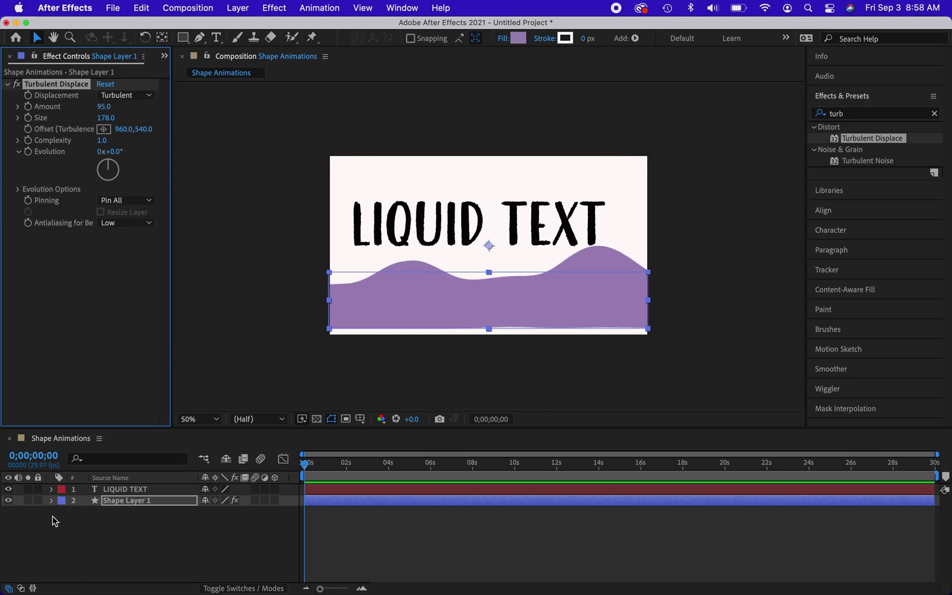
Keyframe Complexity from 1.0 at 0s to 2.9 at 2s, then raise the purple wave slightly
left_click(52, 501)
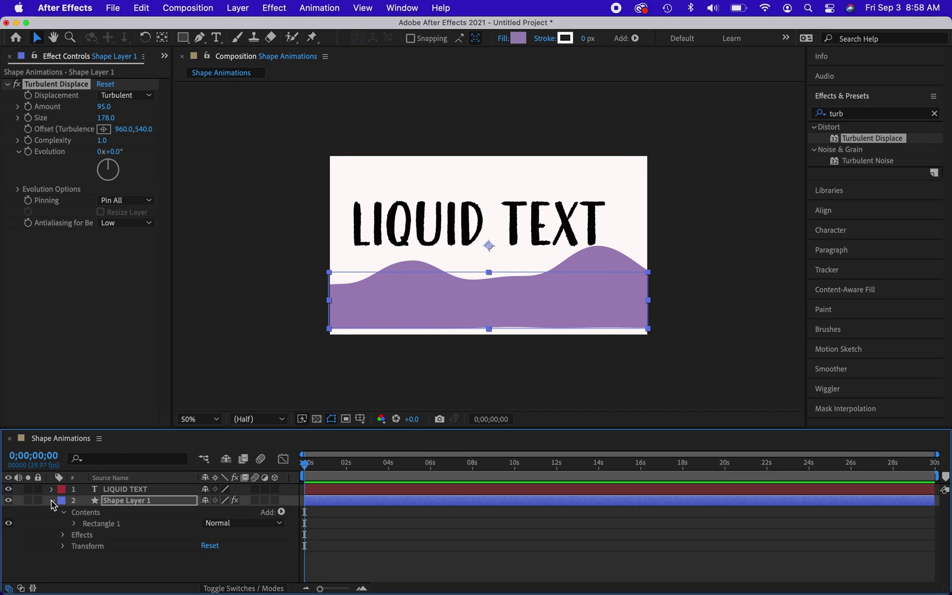
left_click(63, 535)
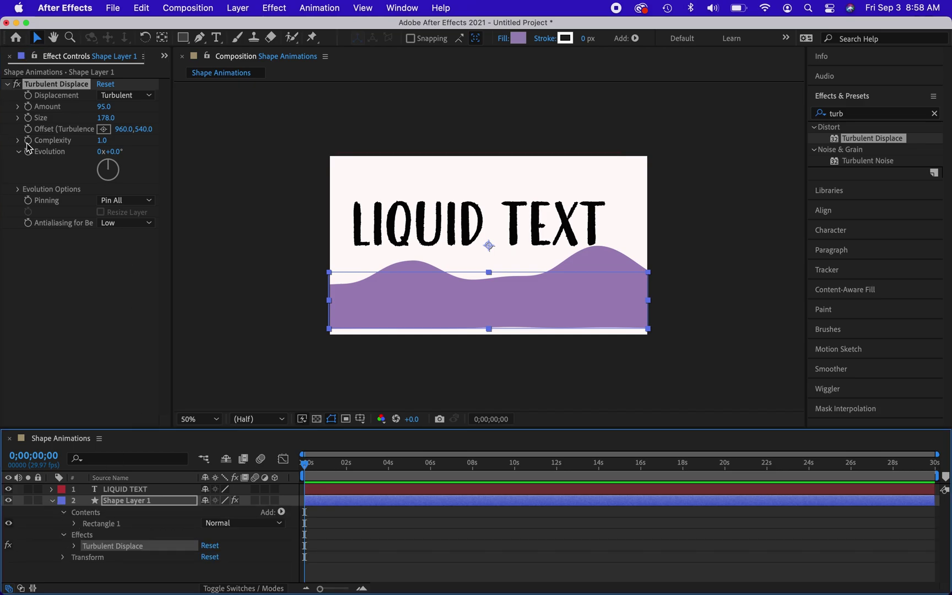
left_click(74, 546)
scroll(75, 547, "down", 2)
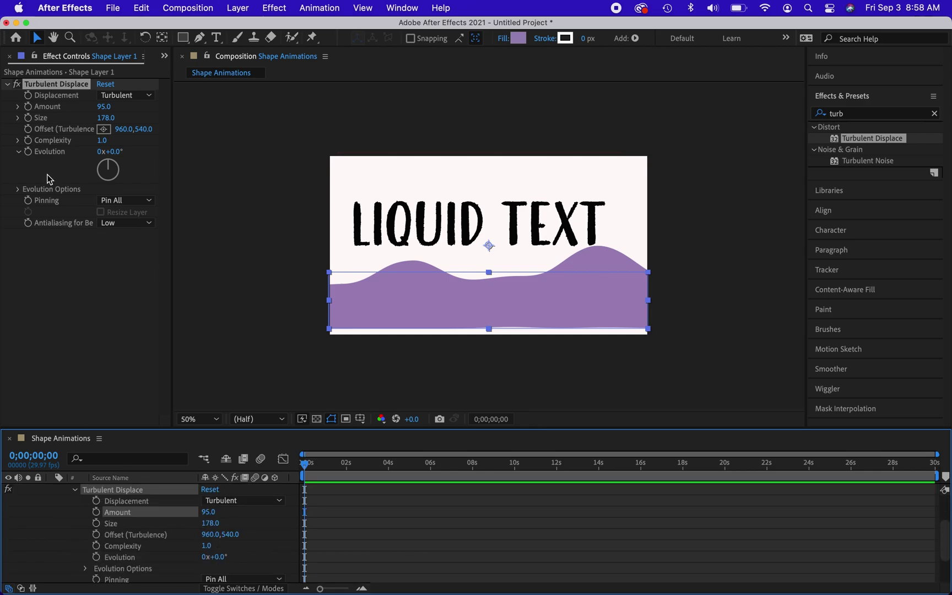
left_click(28, 141)
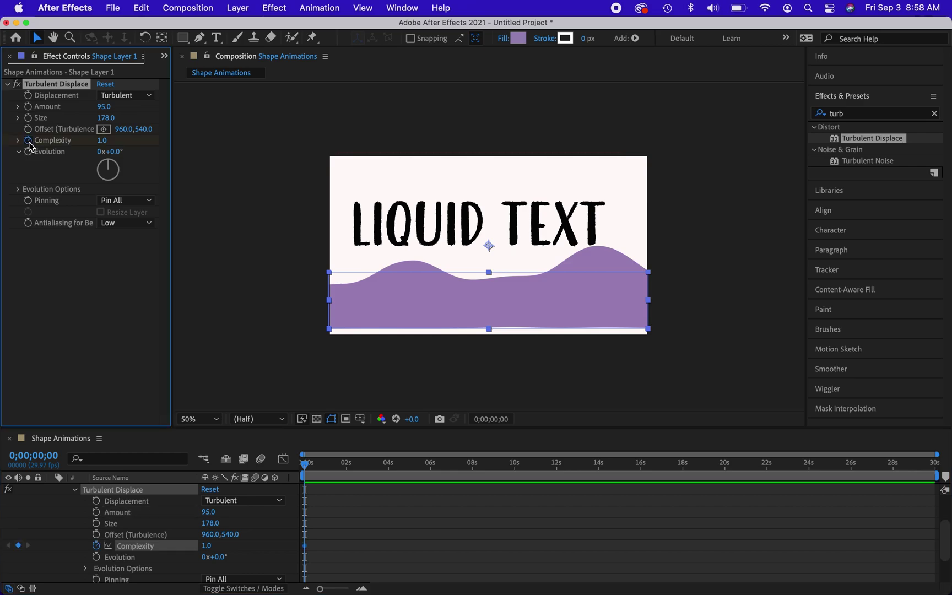
left_click_drag(307, 470, 347, 472)
left_click_drag(104, 146, 242, 152)
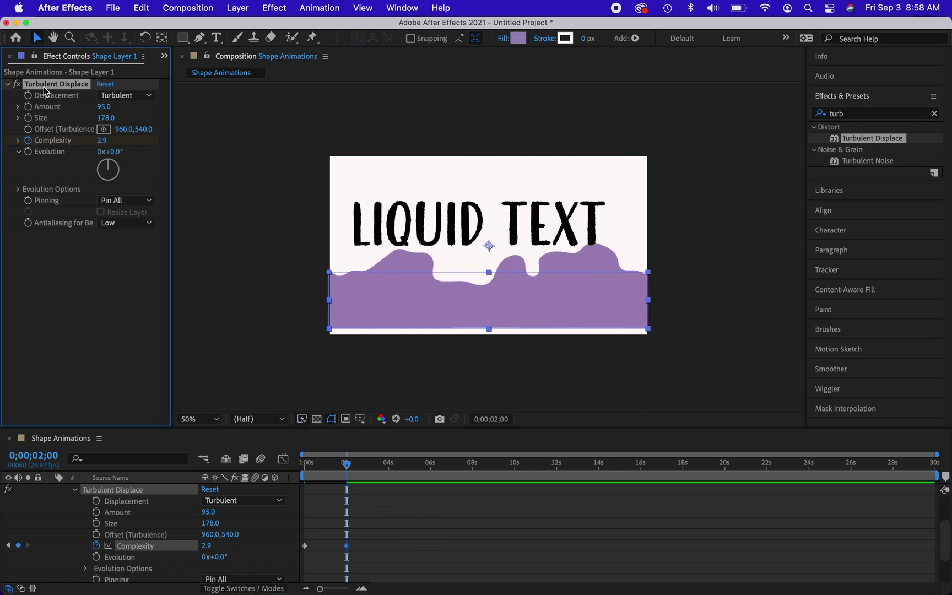
mouse_move(435, 307)
left_mouse_down()
mouse_move(434, 188)
mouse_move(435, 319)
left_mouse_up()
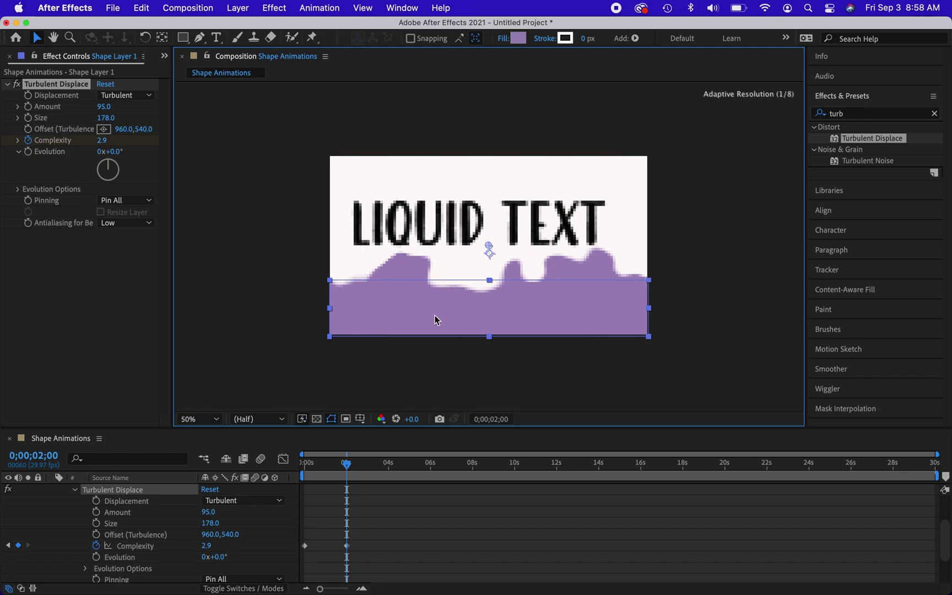
Collapse Shape Layer 1 and move it above the LIQUID TEXT layer
left_click(76, 490)
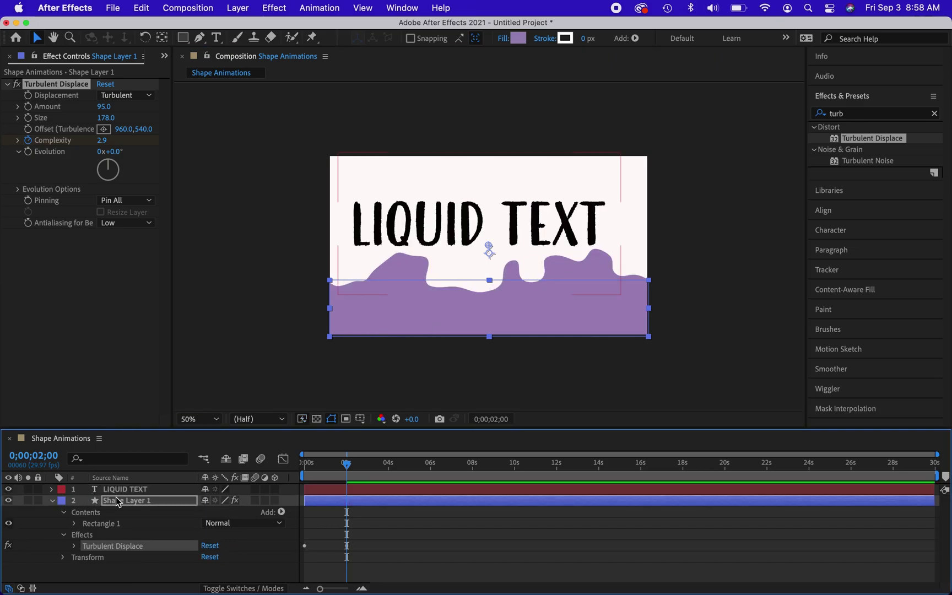
left_click(52, 501)
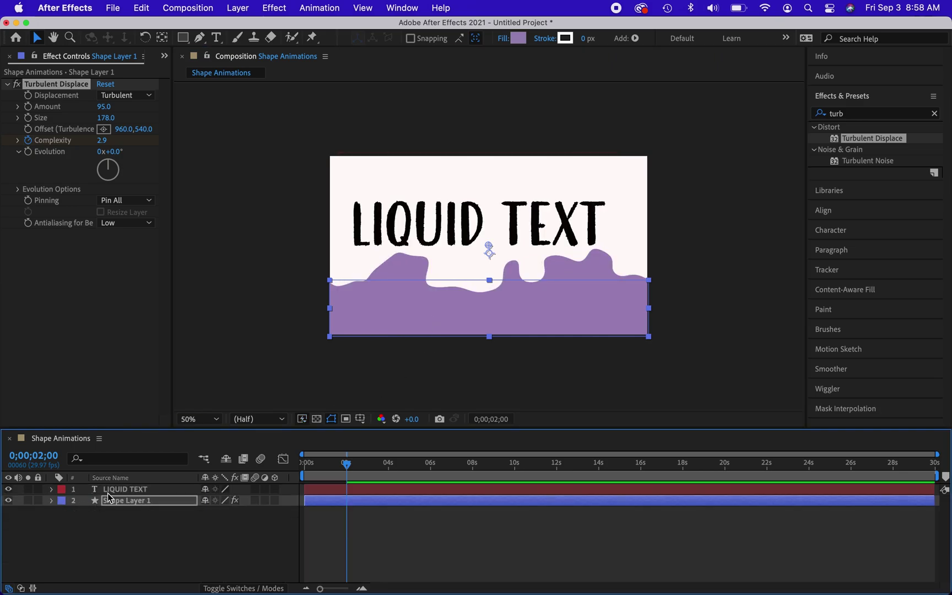
left_click(121, 490)
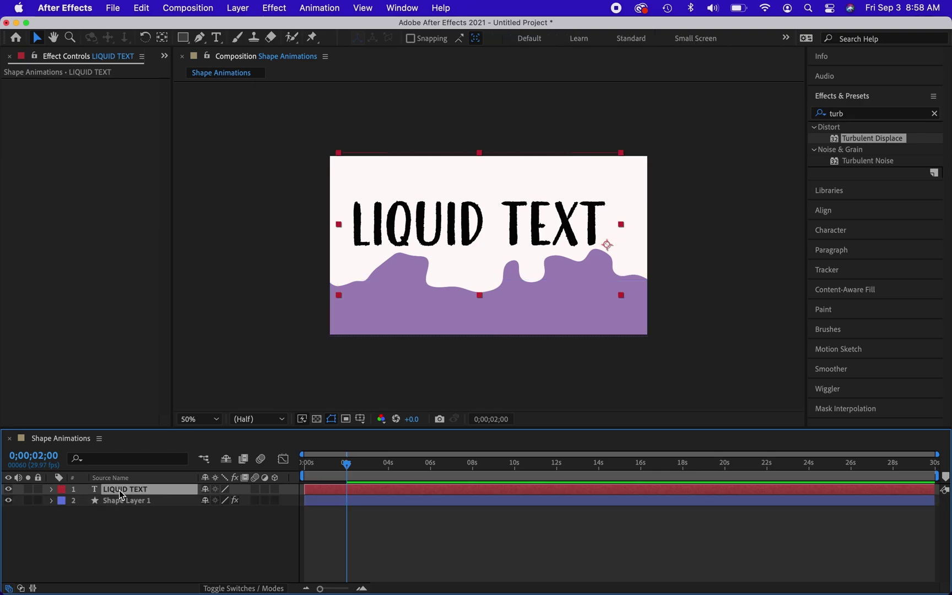
left_click(124, 500)
left_click_drag(128, 501, 131, 490)
left_click(128, 500)
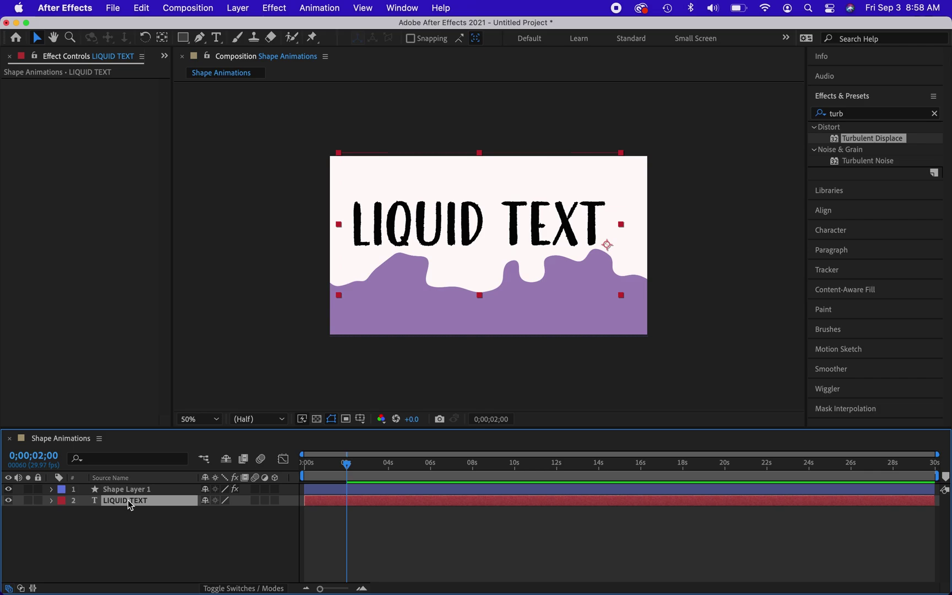
Switch the timeline to show the Mode and TrkMat columns
left_click(219, 589)
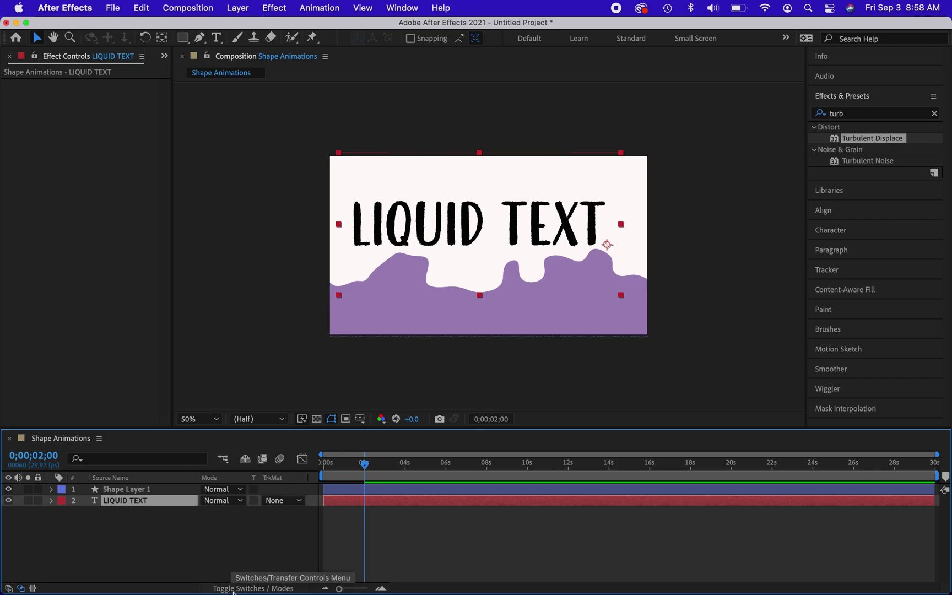
left_click(221, 588)
mouse_move(250, 581)
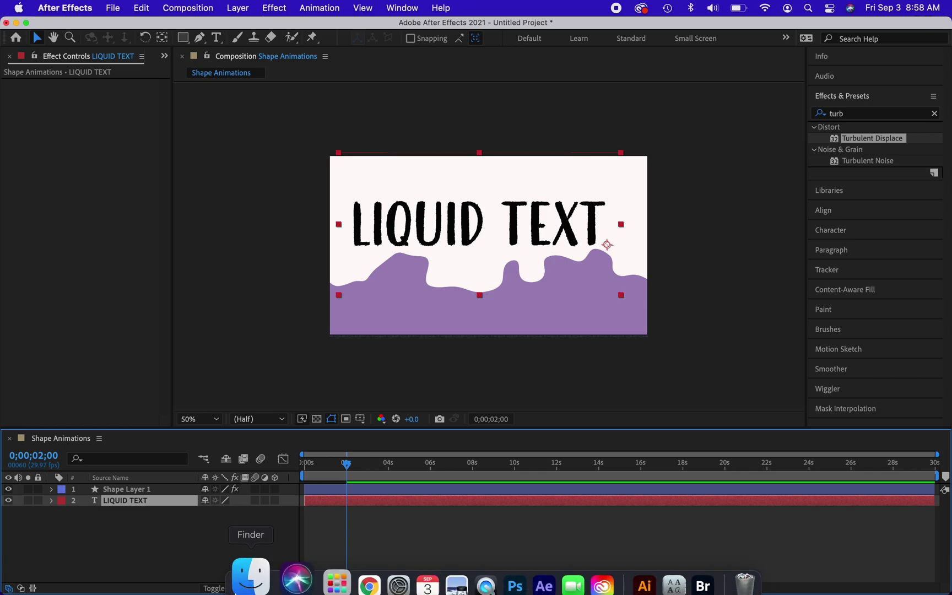
left_click(220, 589)
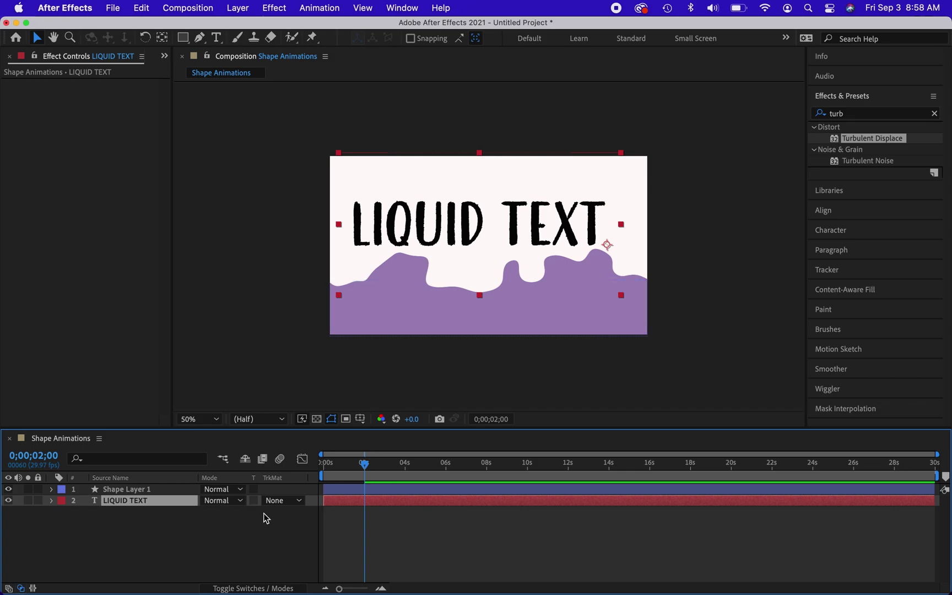
left_click(140, 490)
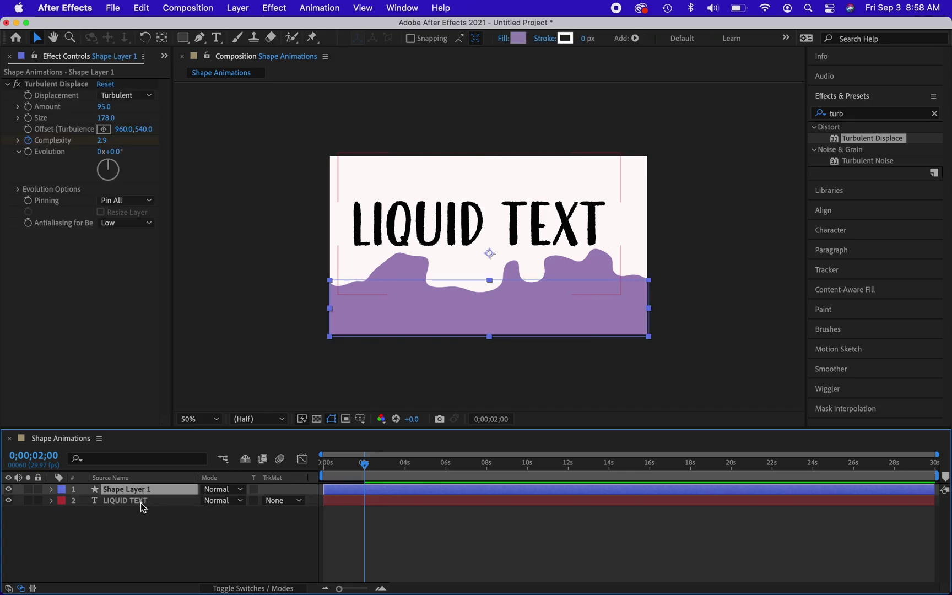
left_click(141, 501)
Pre-compose the LIQUID TEXT layer as 'LIQUID TEXT Comp 1' via Layer > Pre-compose
left_click(189, 9)
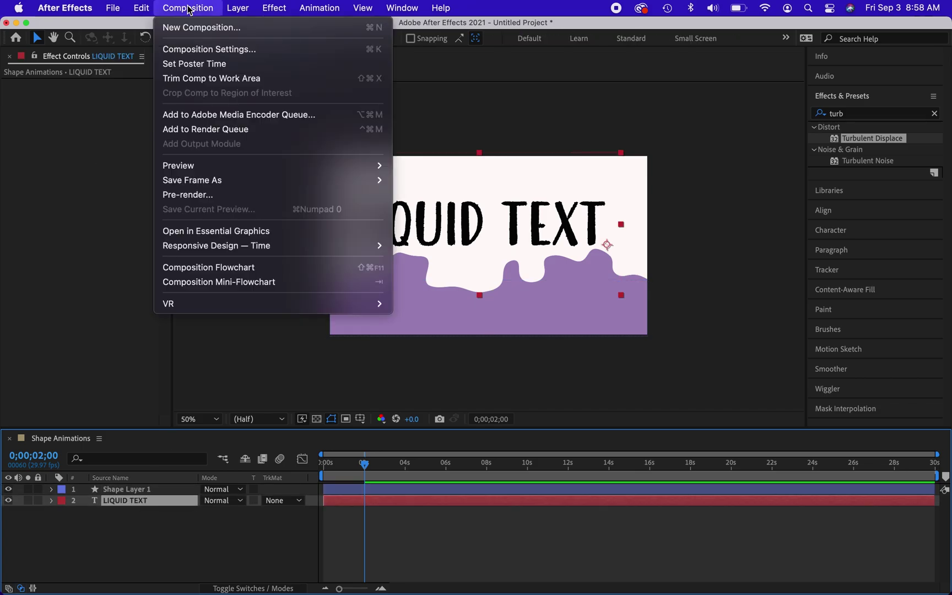
mouse_move(228, 11)
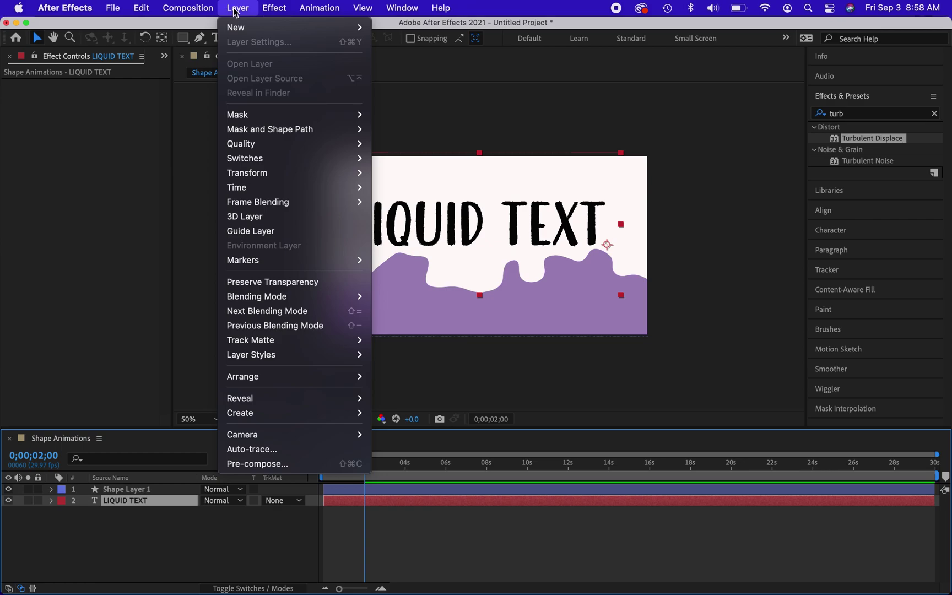
left_click(269, 464)
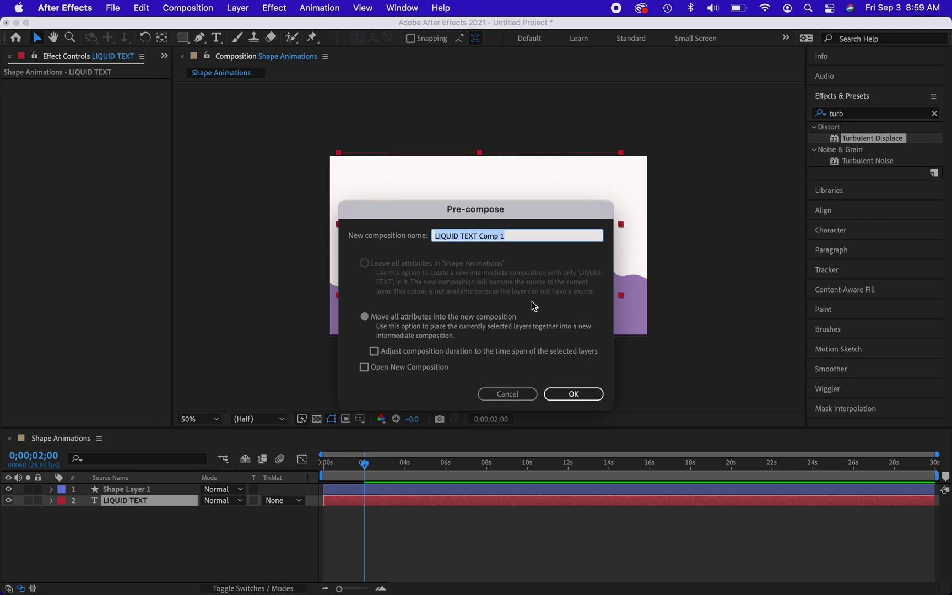
left_click(578, 398)
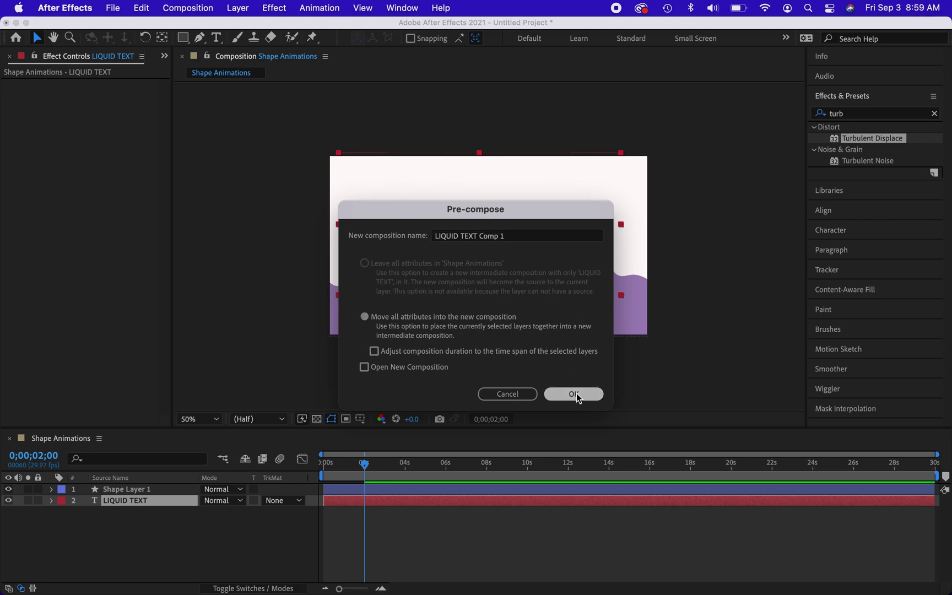
left_click(270, 588)
Set LIQUID TEXT Comp 1's TrkMat to Alpha Matte 'Shape Layer 1' and scrub back to check
left_click(270, 588)
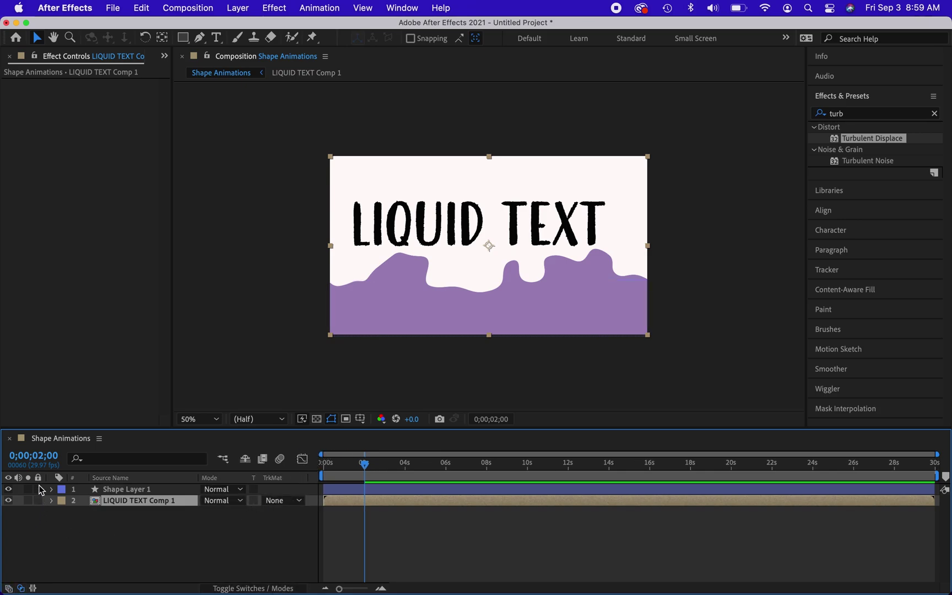
left_click(9, 588)
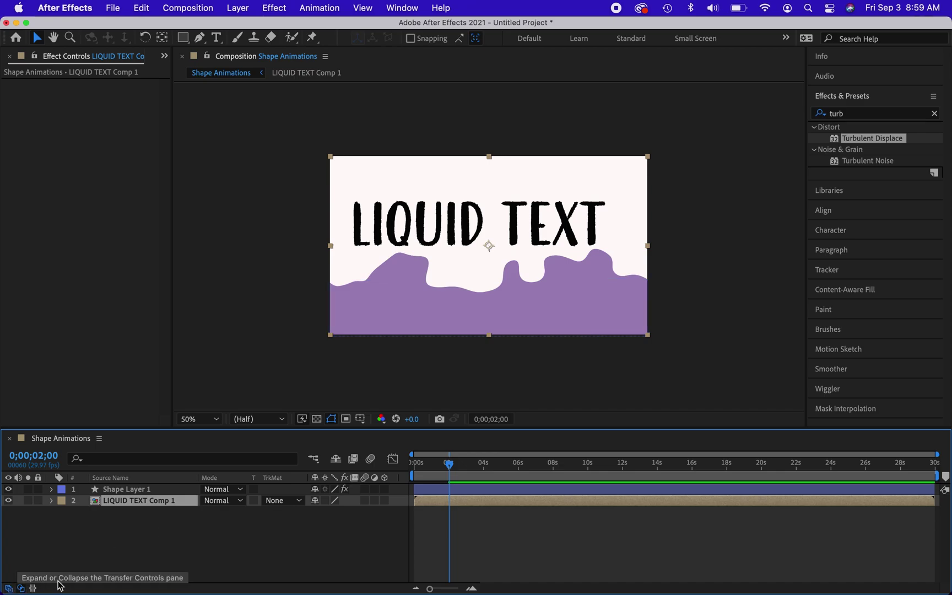
left_click(298, 501)
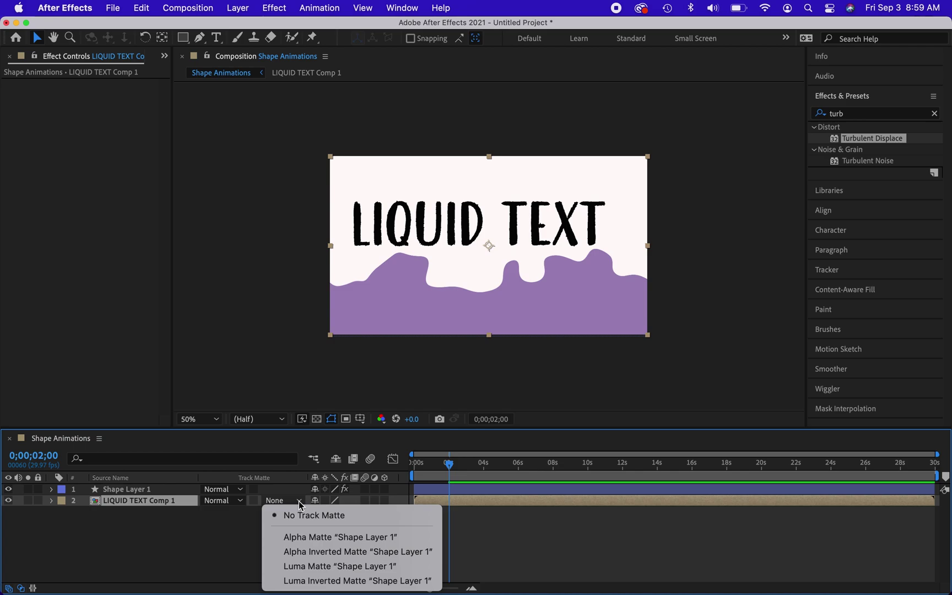
left_click(308, 542)
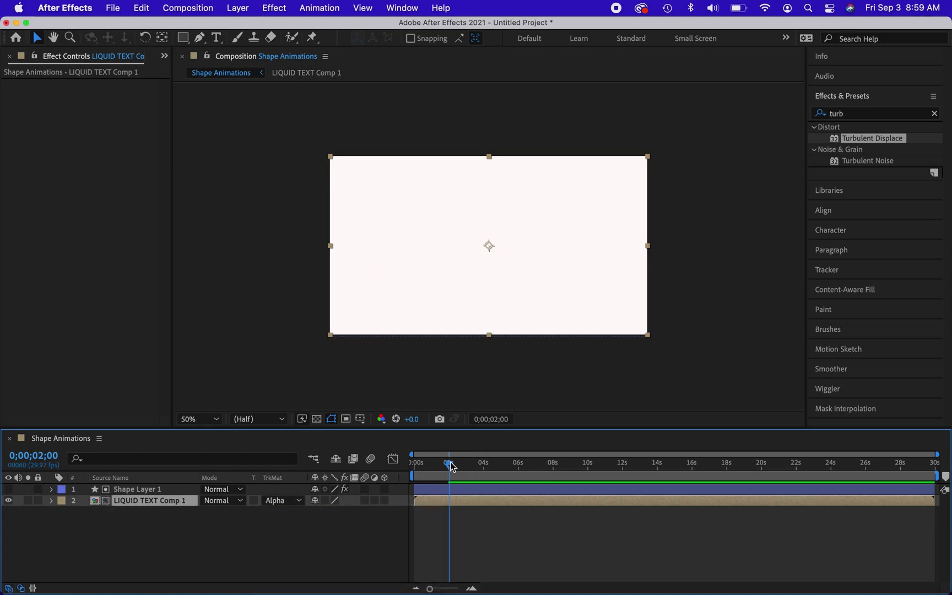
mouse_move(449, 464)
left_mouse_down()
mouse_move(431, 468)
mouse_move(443, 465)
left_mouse_up()
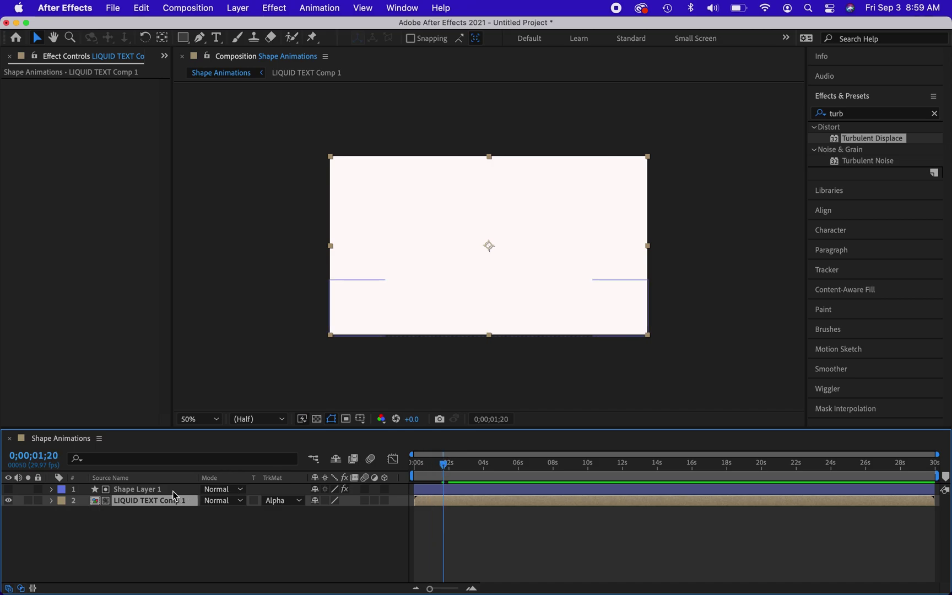
left_click(165, 490)
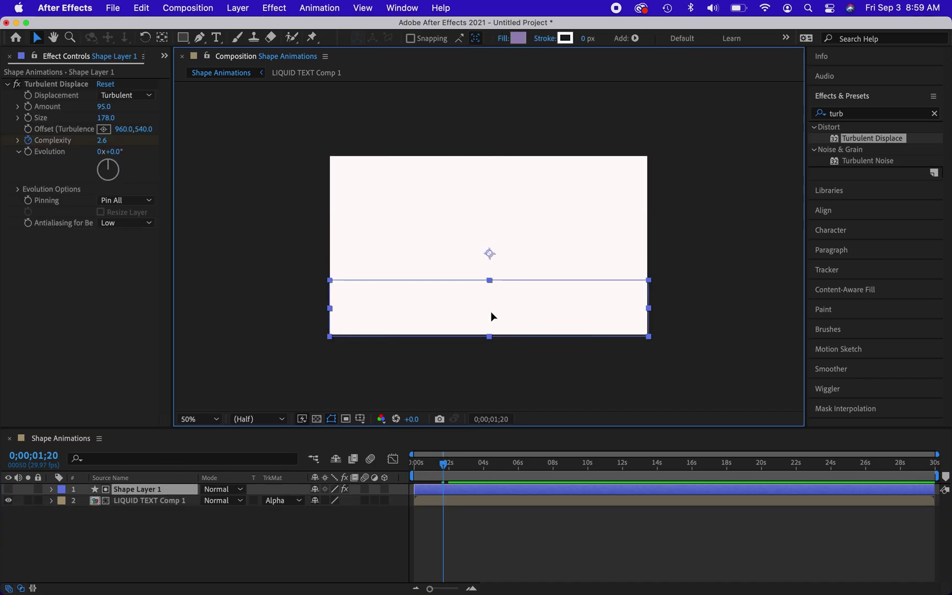
Set a Position keyframe on Shape Layer 1 at 0s
mouse_move(491, 315)
left_mouse_down()
mouse_move(487, 179)
mouse_move(490, 308)
left_mouse_up()
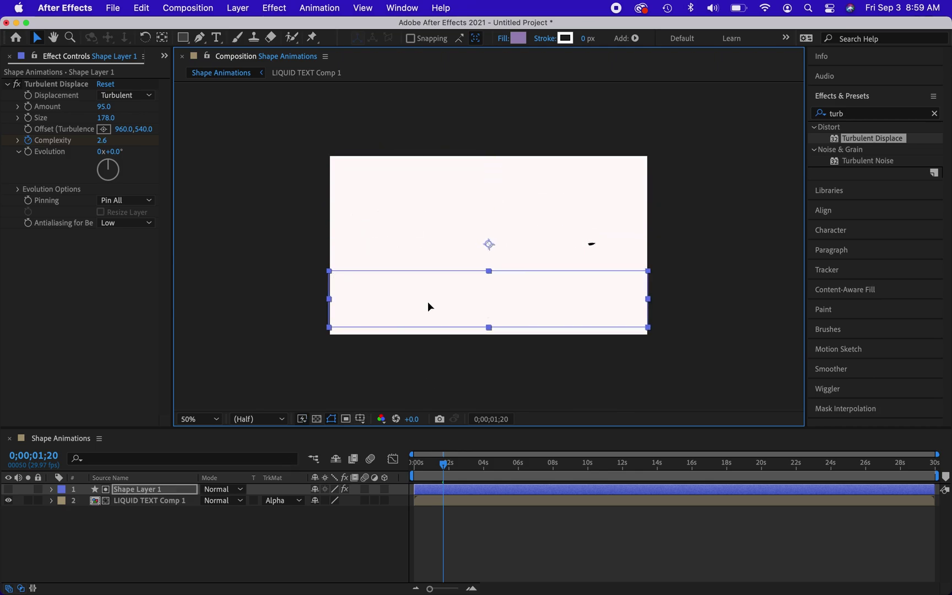
left_click_drag(444, 466, 409, 471)
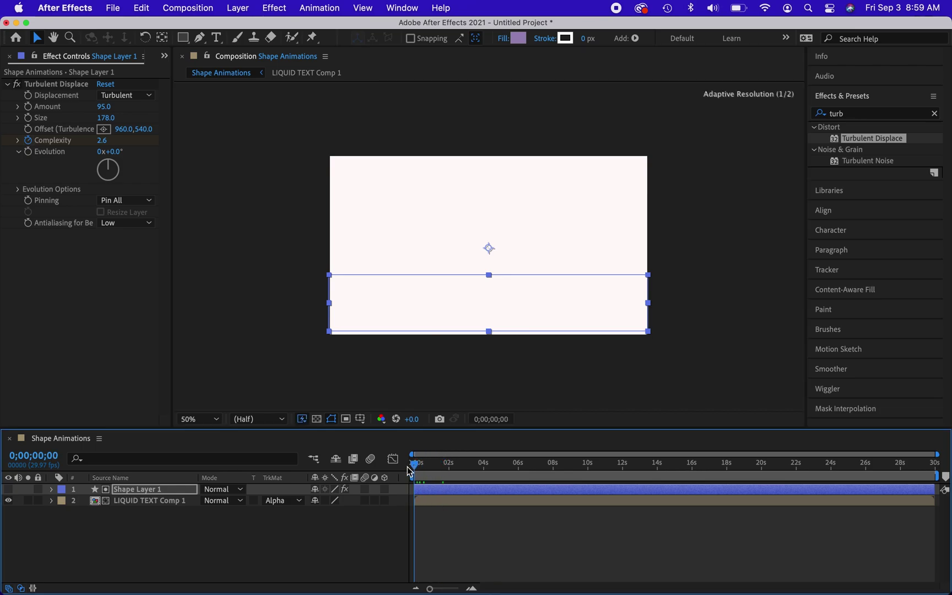
left_click(52, 490)
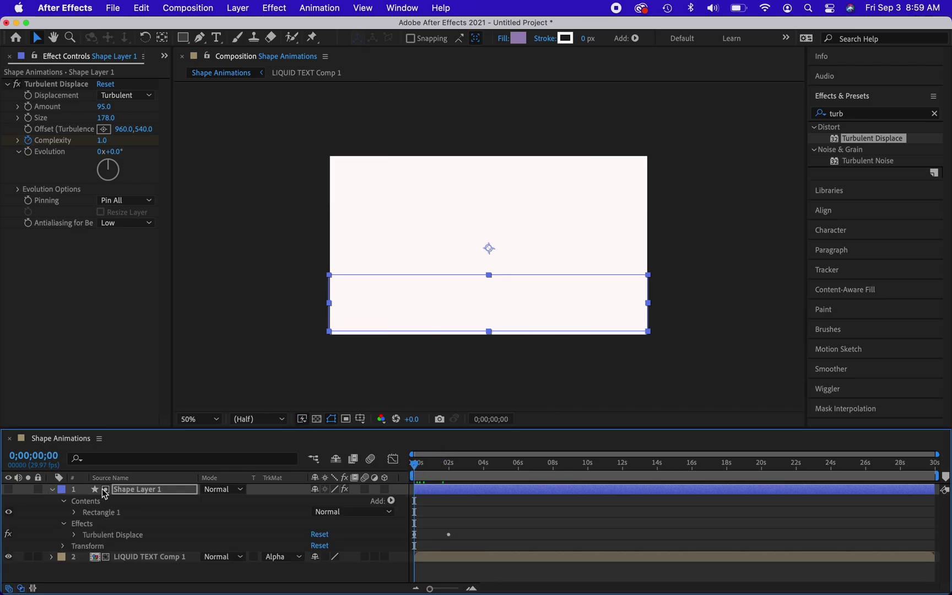
left_click(64, 546)
left_click(85, 544)
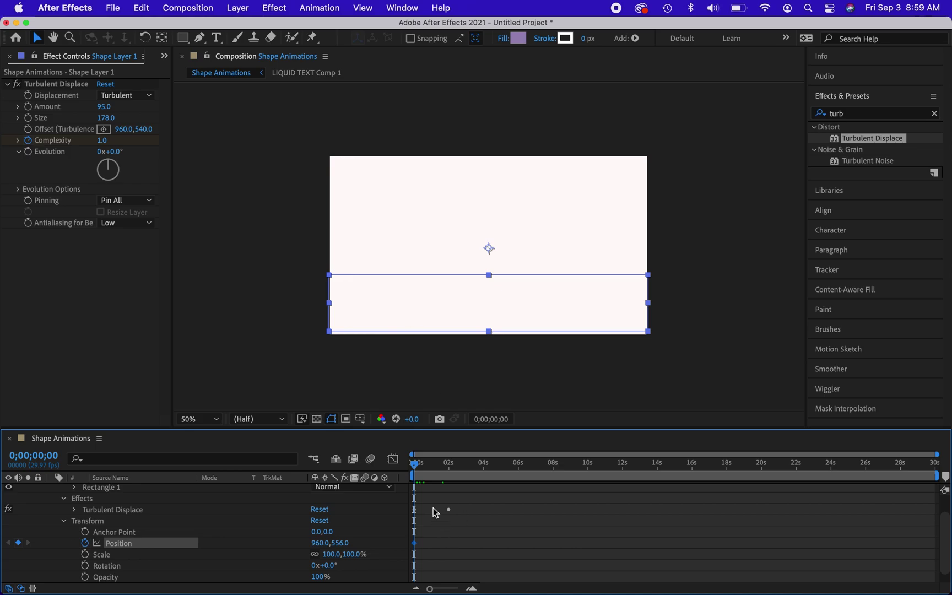
At 0;00;01;28 move the shape above the frame, then preview the rising reveal
left_click_drag(417, 469, 447, 466)
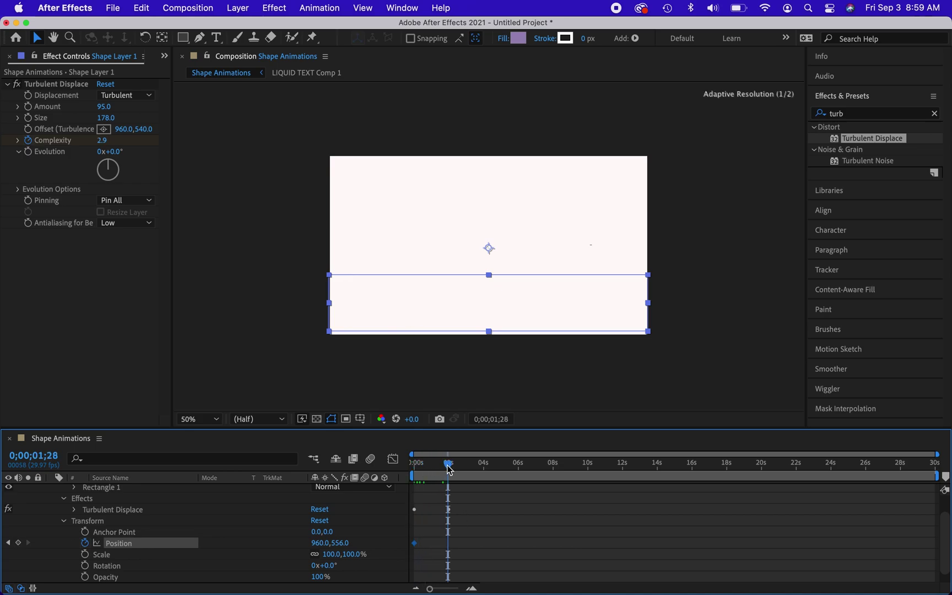
left_click_drag(414, 300, 411, 150)
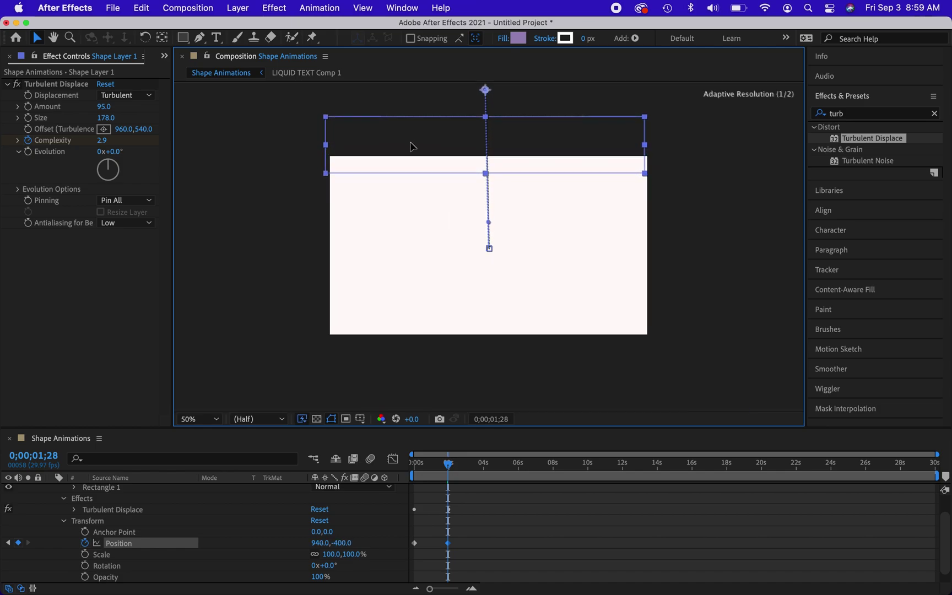
left_click_drag(448, 463, 413, 468)
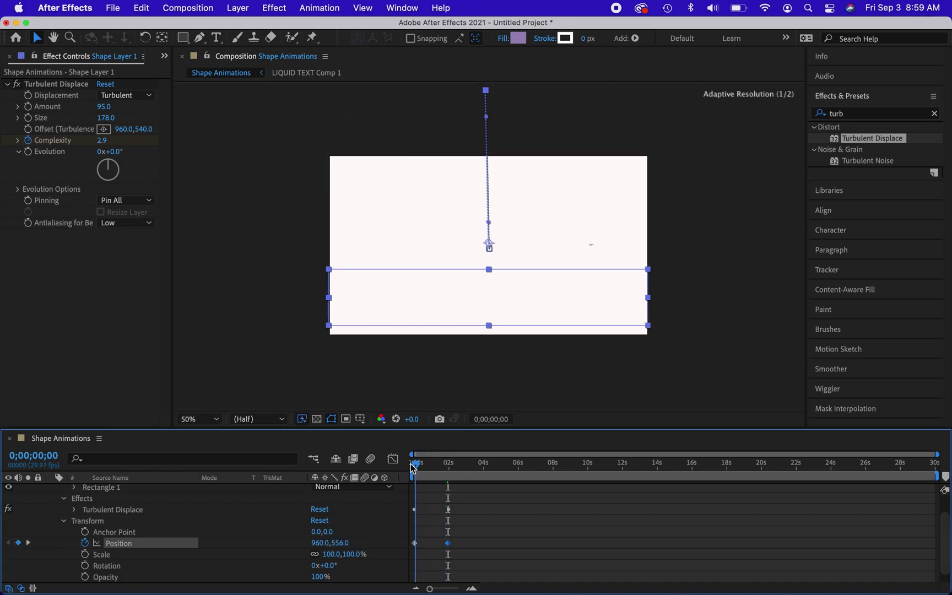
key("space")
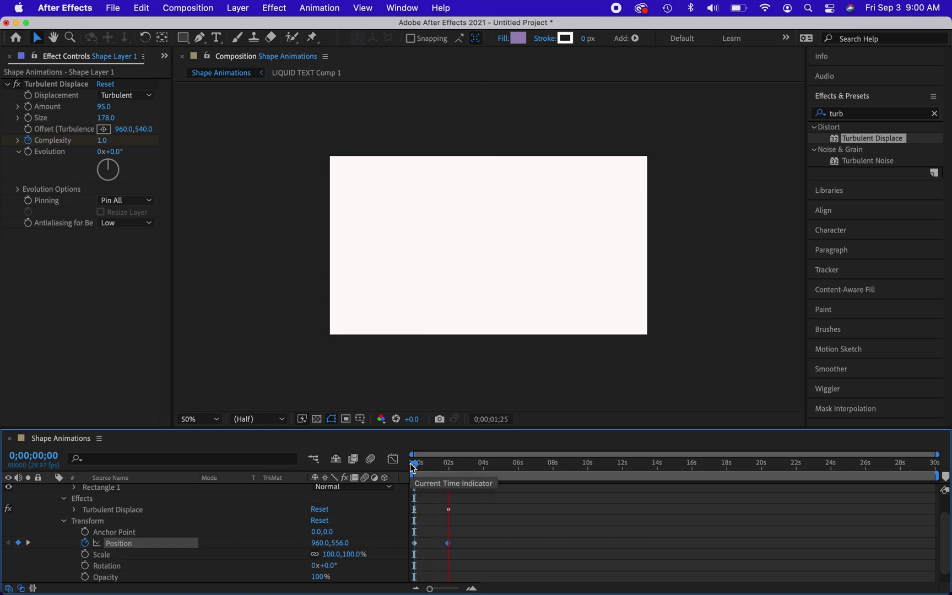
key("space")
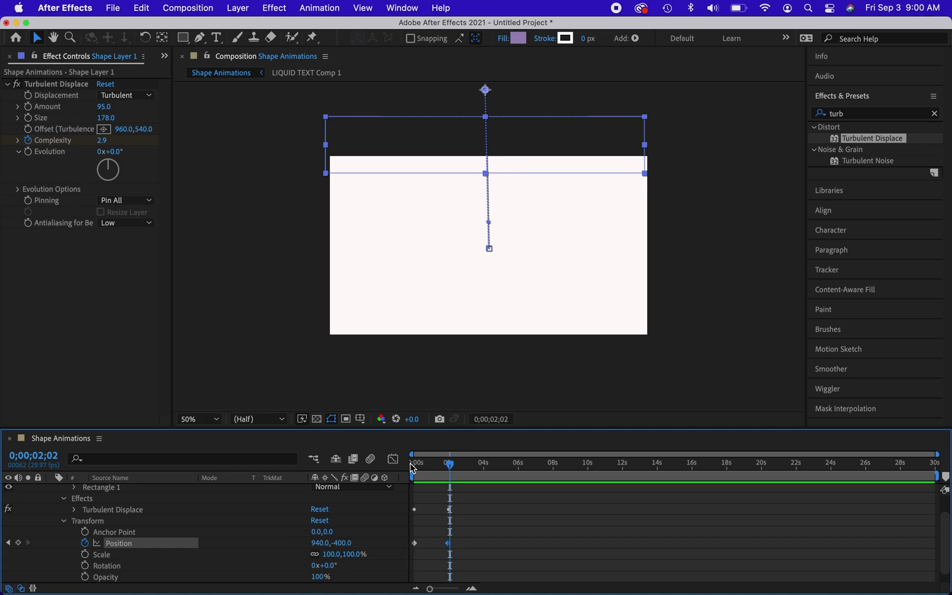